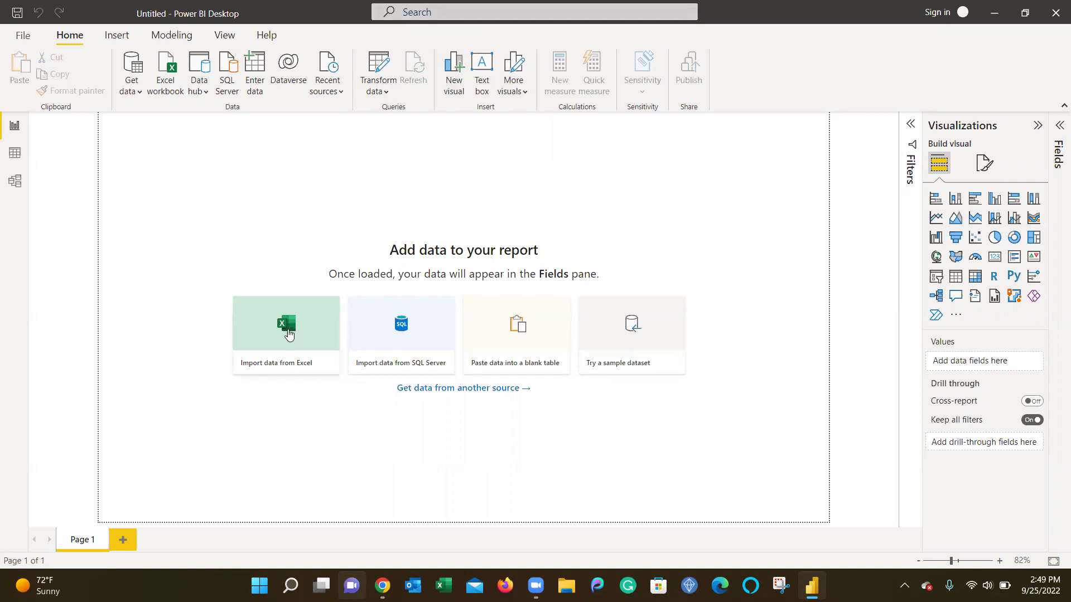
- Import the P6-UK-Bank-Customers Excel workbook into Power BI Desktop's Navigator
left_click(327, 362)
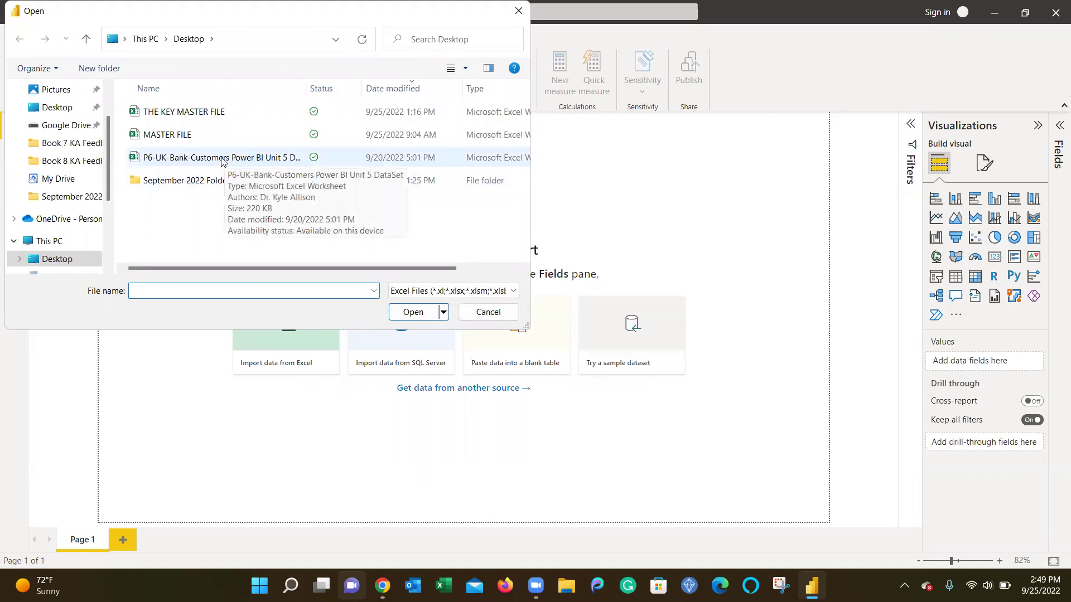
double_click(221, 159)
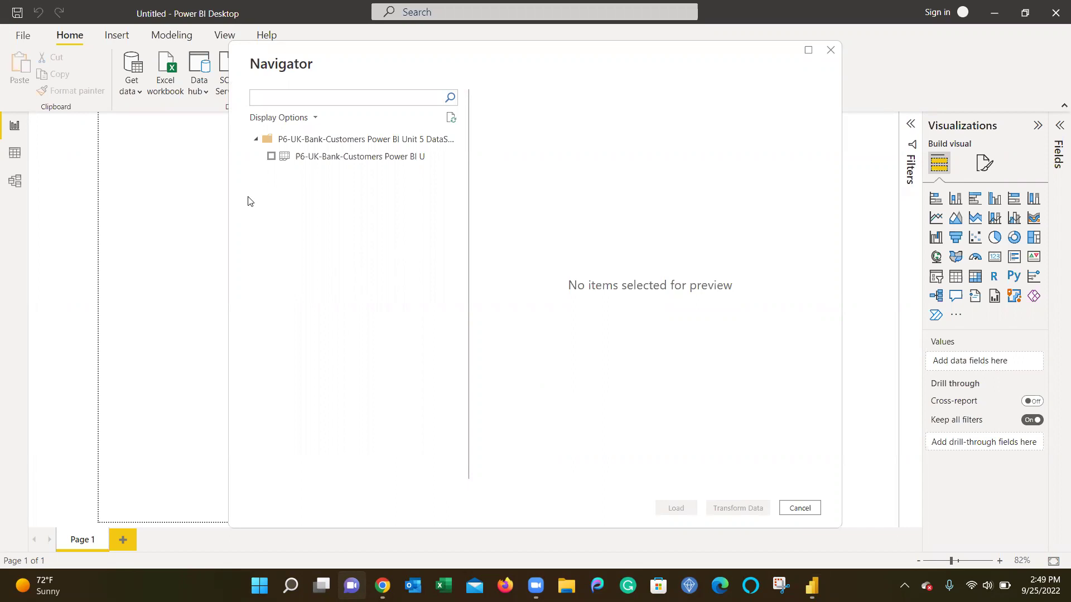
- Select the customer table, preview its columns through Job Classification and Balance, and open it in Power Query
left_click(271, 157)
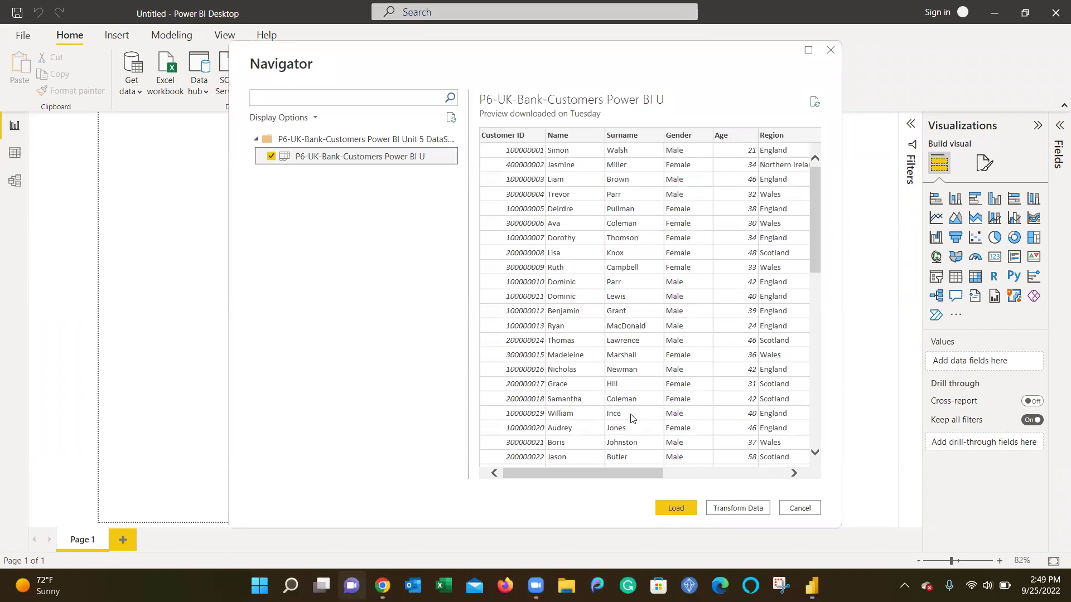
left_click_drag(610, 474, 712, 496)
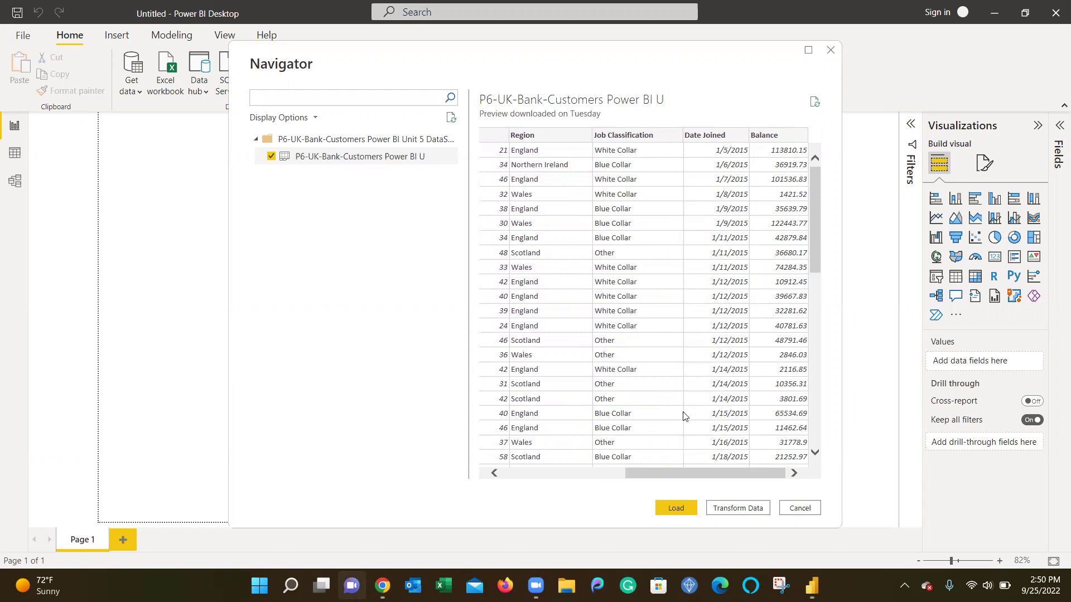
left_click(737, 509)
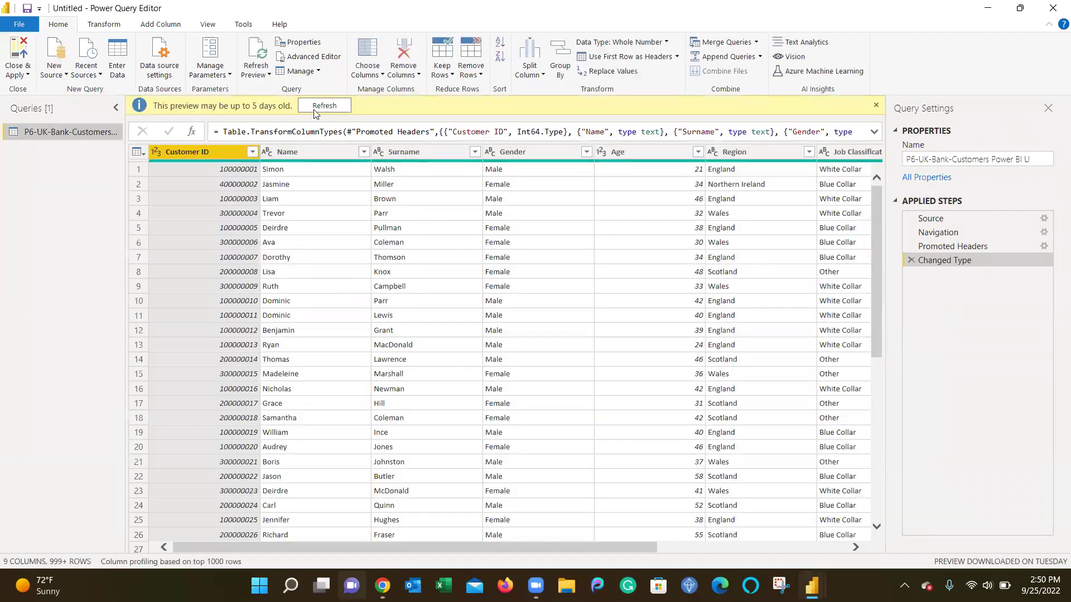
- Dismiss the preview notice and round the Balance column up to whole numbers
left_click(875, 105)
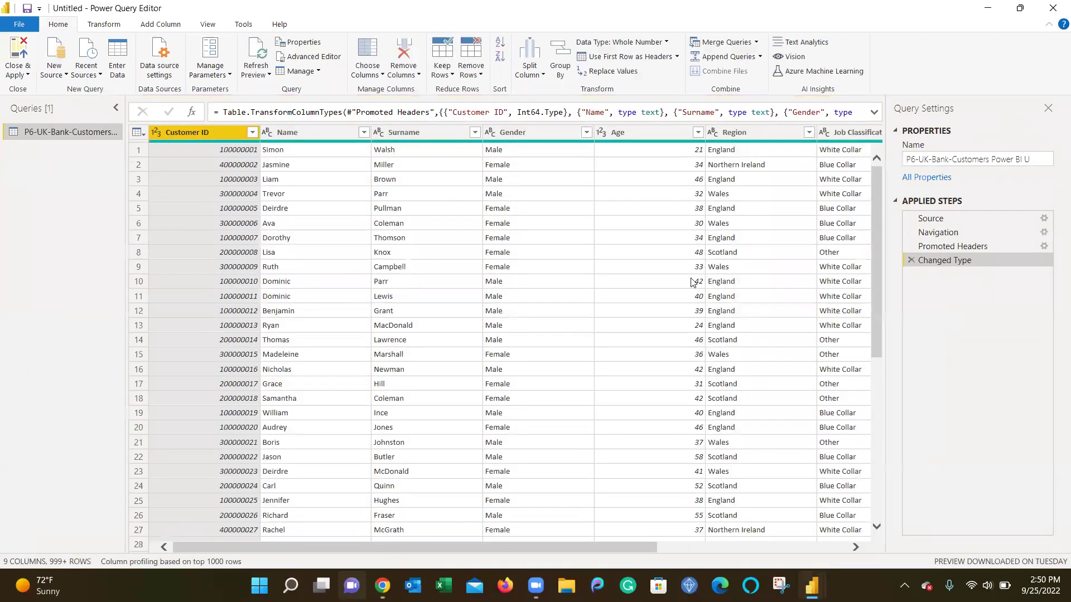
left_click_drag(497, 548, 705, 558)
mouse_move(809, 144)
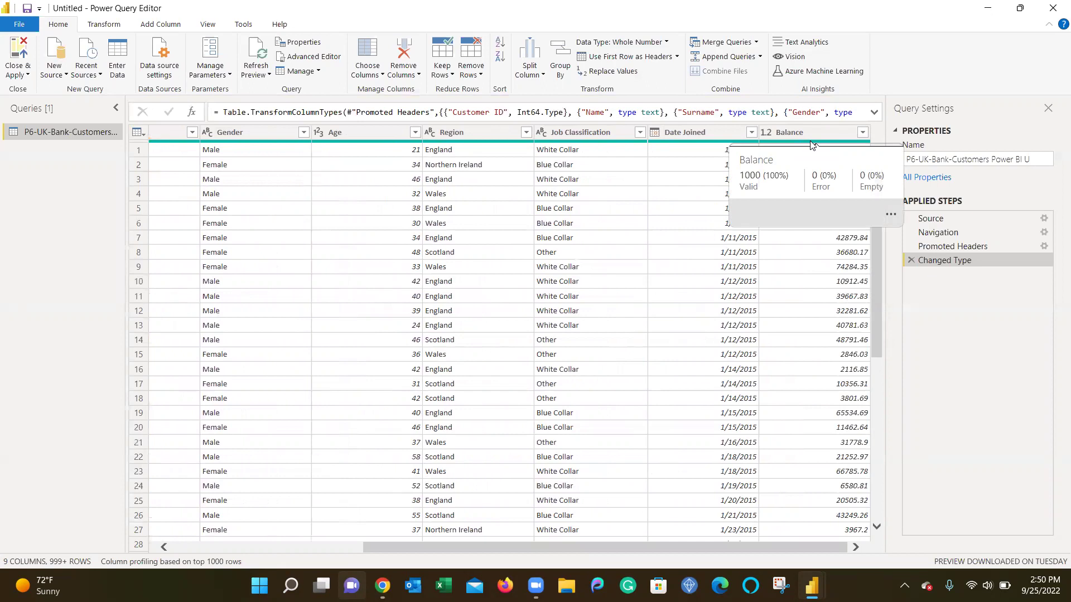
right_click(807, 132)
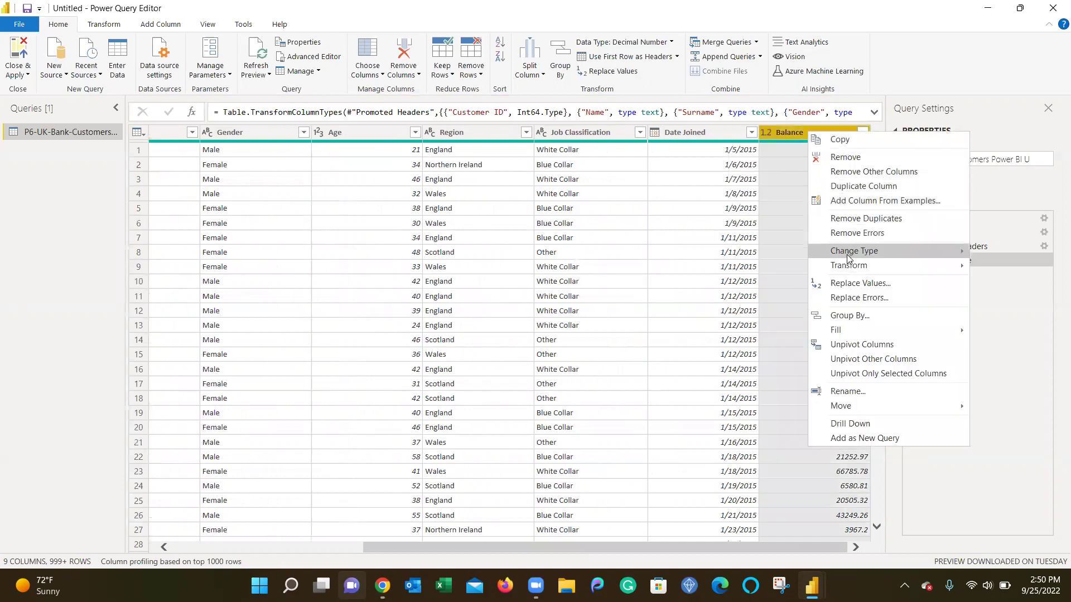
mouse_move(849, 266)
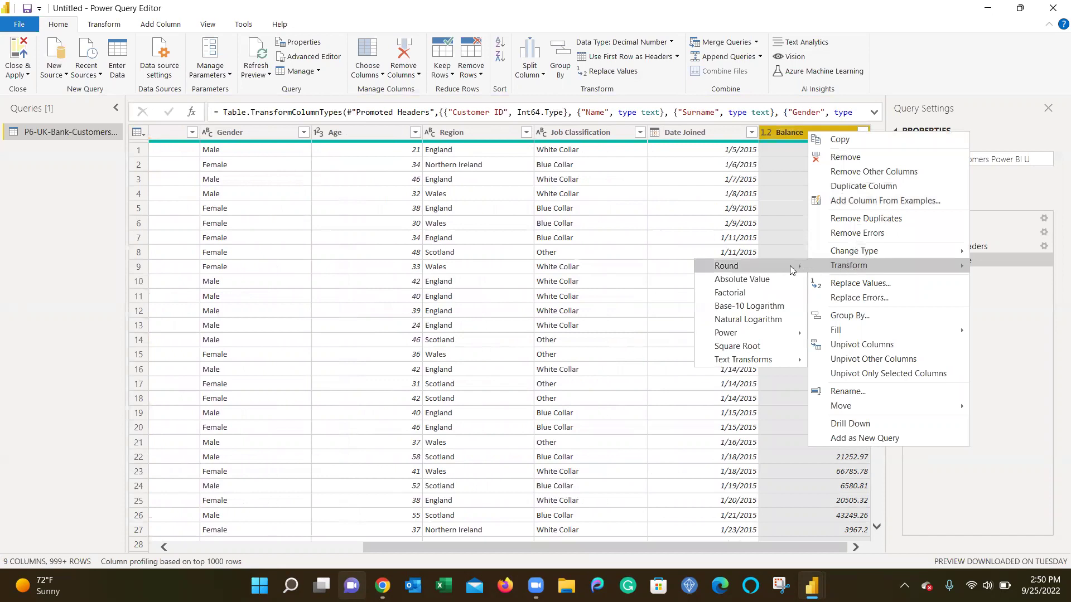
mouse_move(783, 271)
left_click(847, 281)
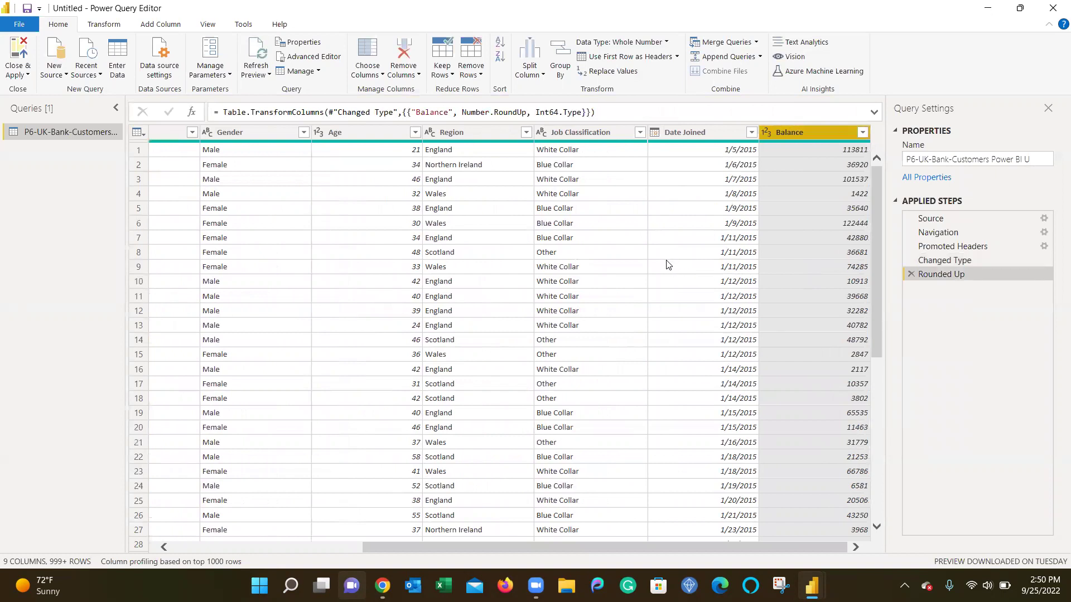
- Apply the query changes and expand the P6-UK-Bank-Customers table in the Fields pane
left_click(1053, 8)
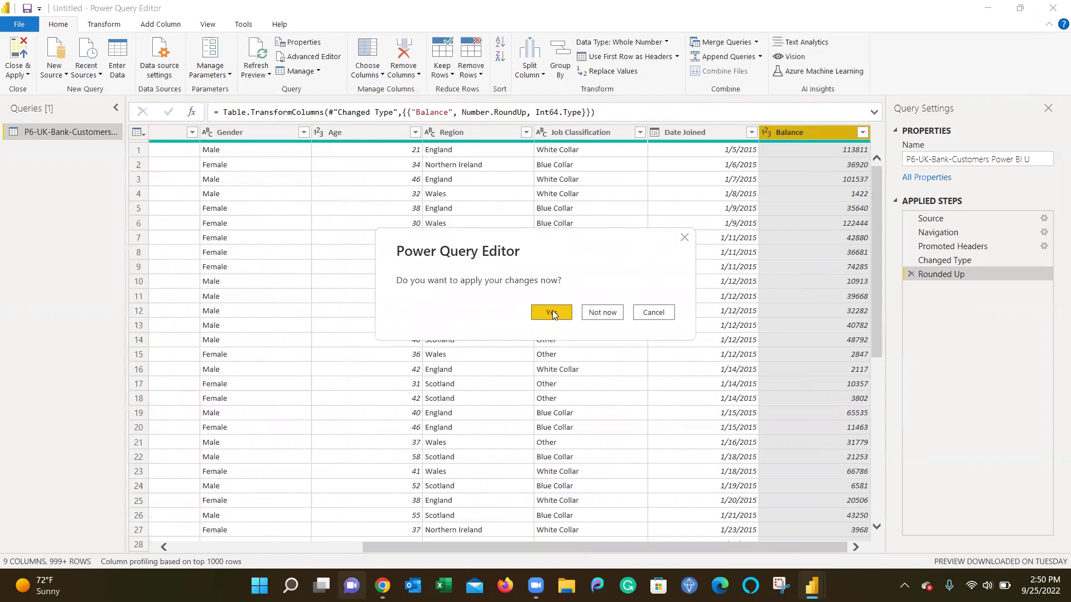
left_click(552, 313)
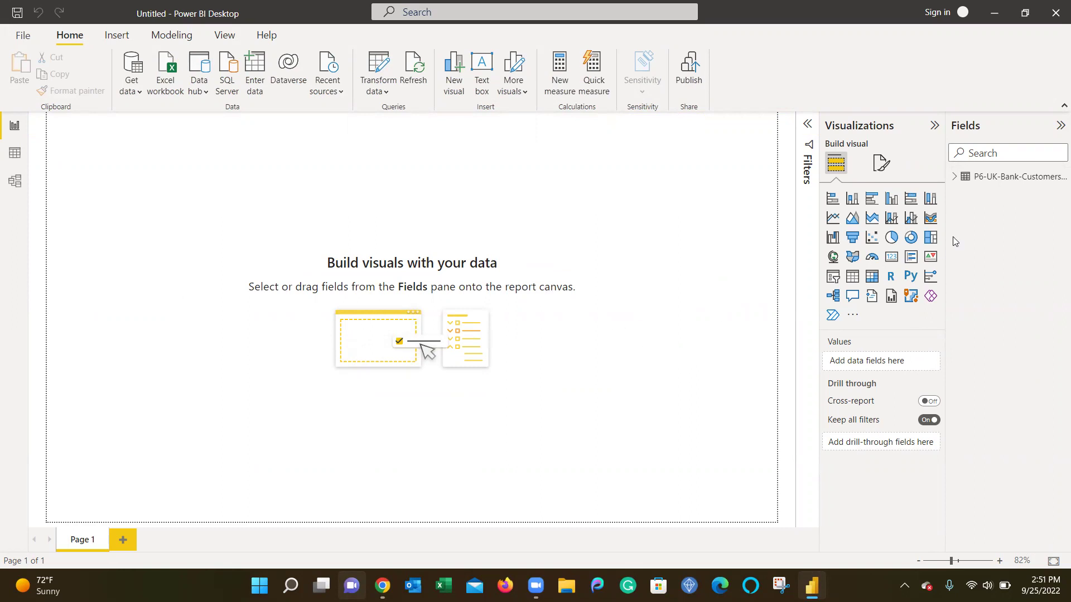
left_click(954, 178)
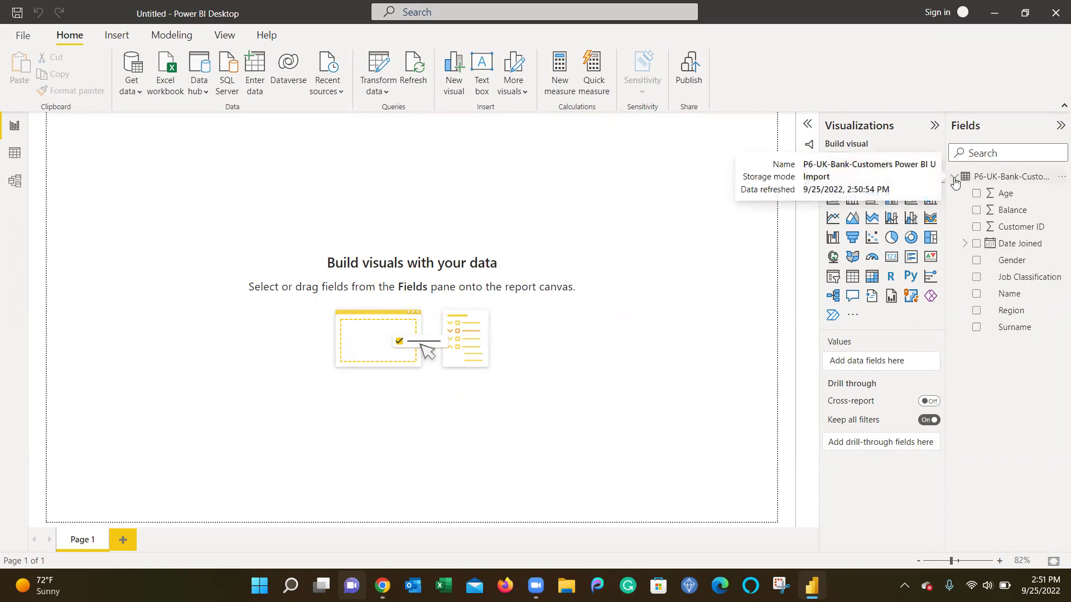
- Add a decomposition tree visual and stretch it across most of the report canvas
left_click(833, 297)
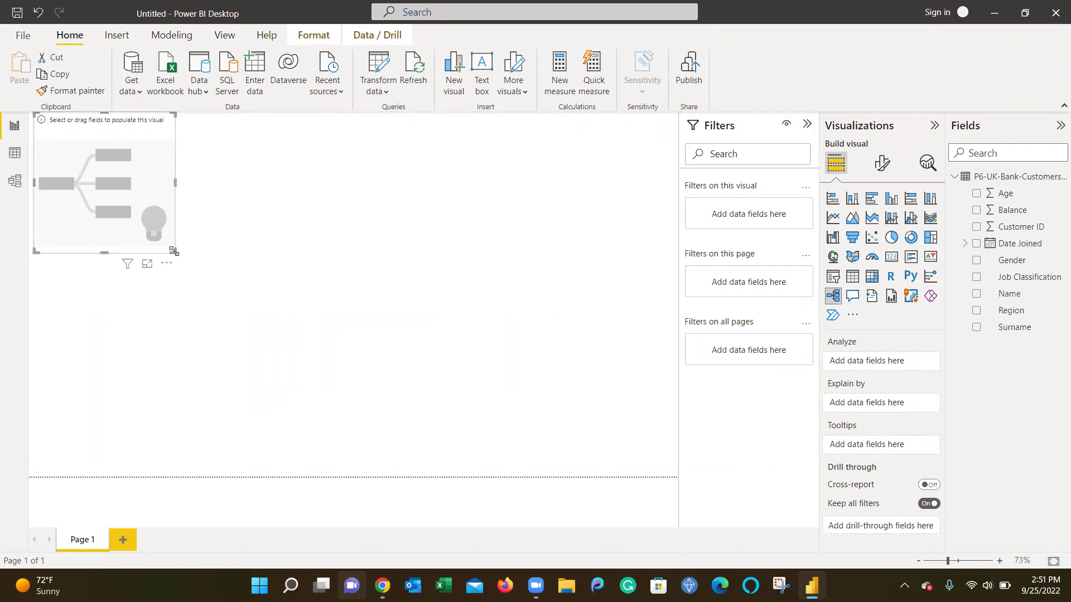
left_click_drag(175, 252, 617, 451)
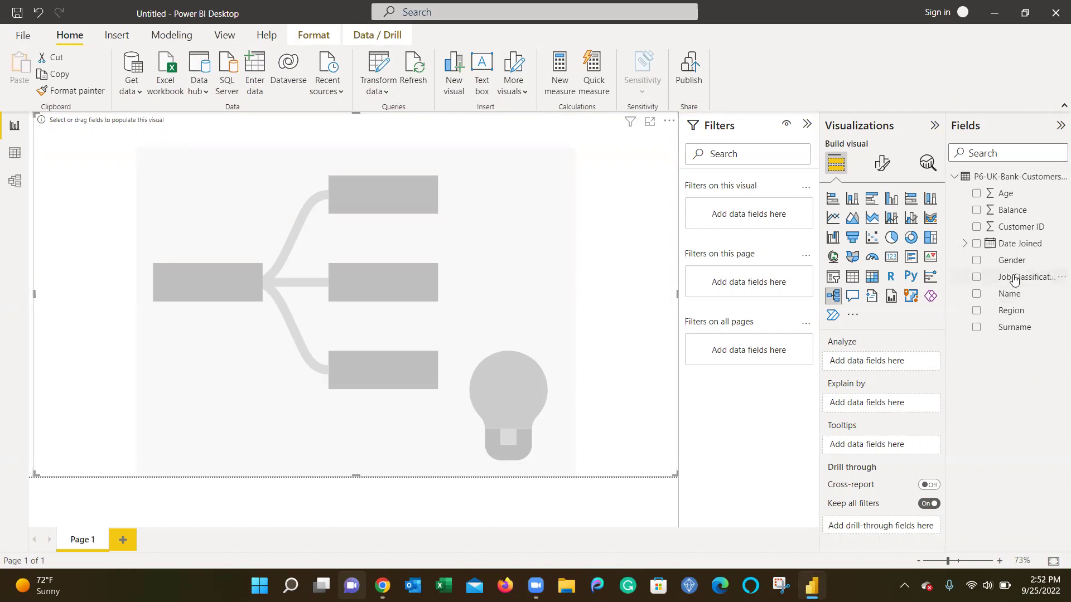
- Analyze Count of Job Classification (4014), explained by Age, Balance and Region
left_click_drag(1014, 278, 885, 365)
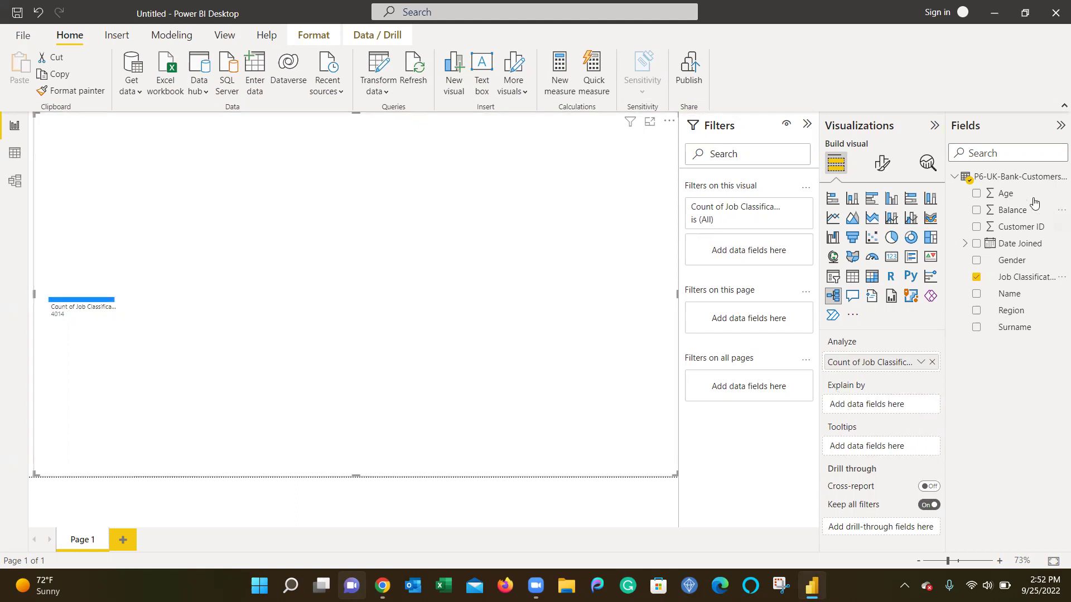
left_click_drag(1012, 198, 889, 405)
left_click_drag(1022, 219, 902, 416)
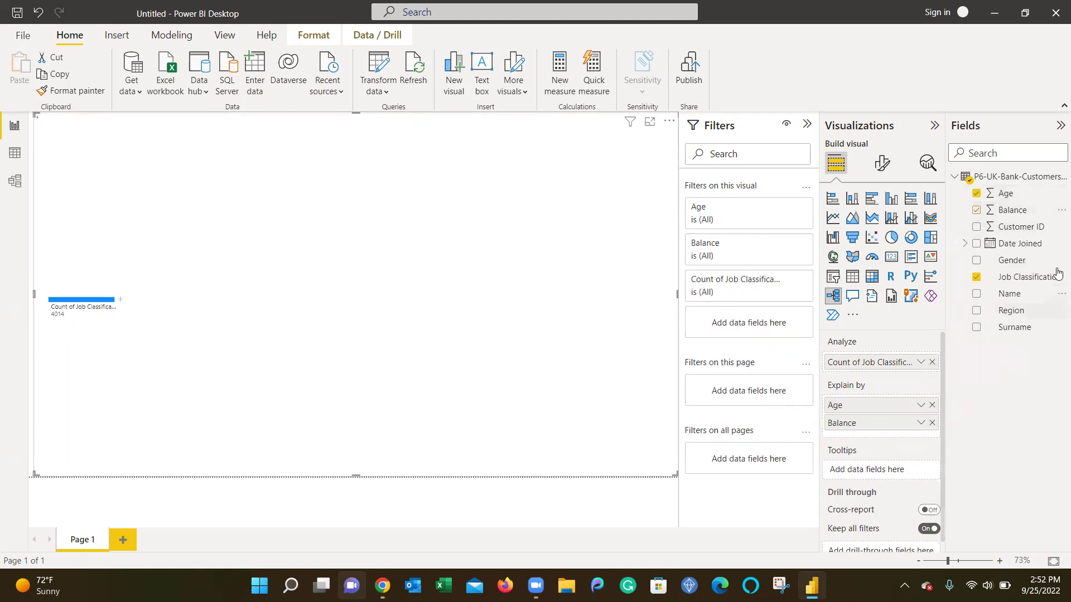
left_click_drag(1024, 313, 894, 432)
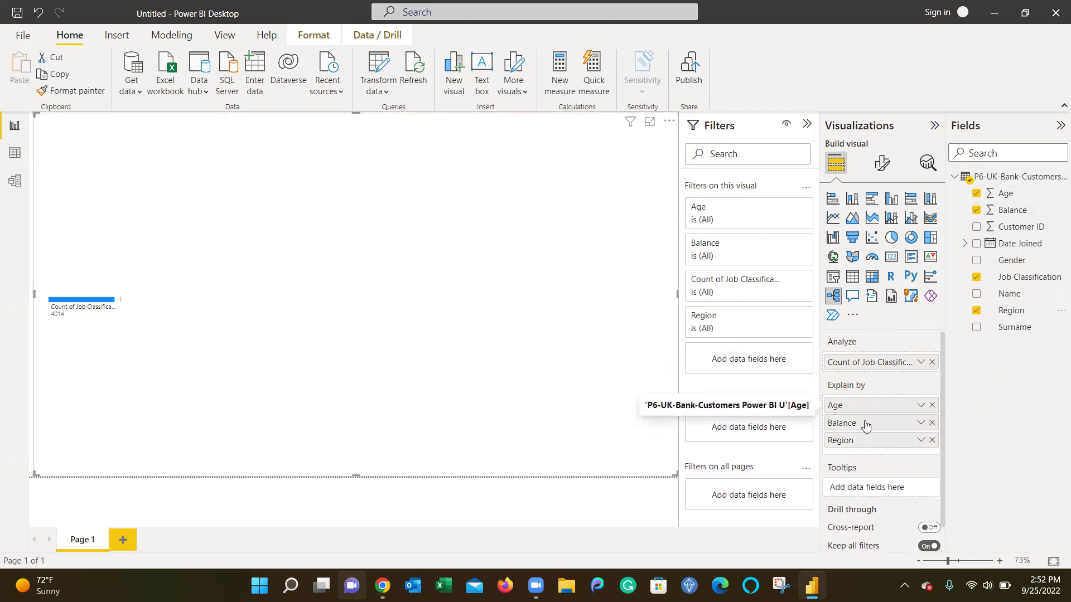
left_click(123, 303)
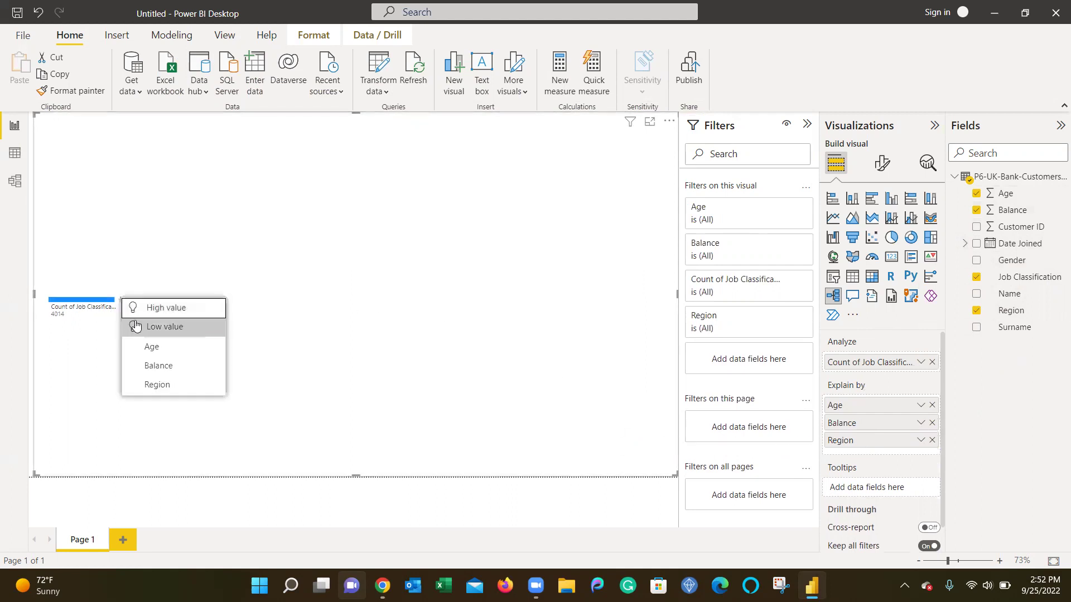
- Split the 4014 total by Age and explore the age branches, where age 34 leads with 185
left_click(168, 350)
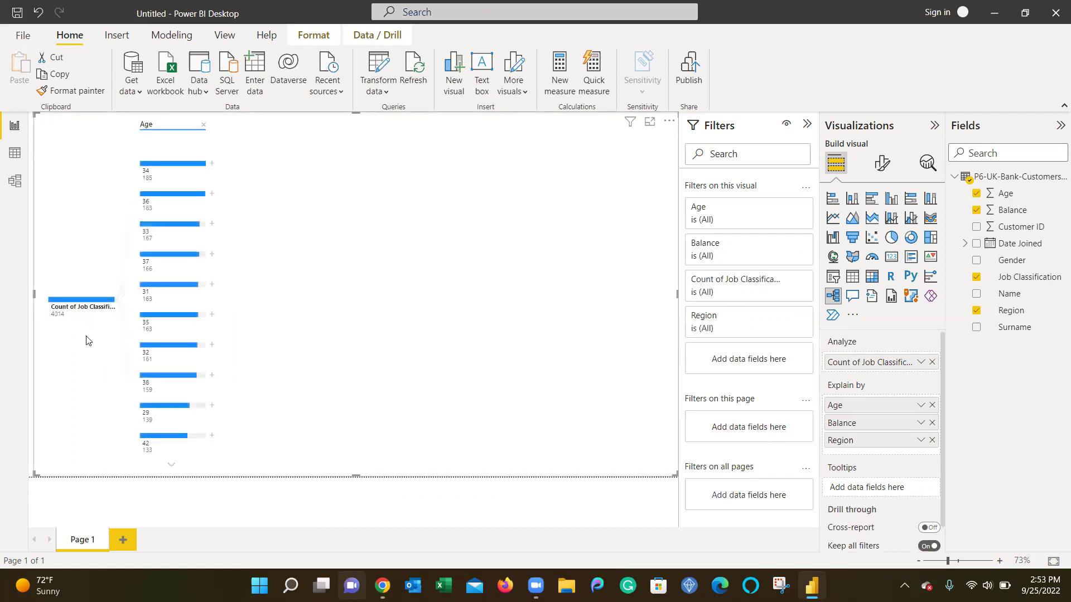
mouse_move(183, 182)
mouse_move(169, 210)
left_click(193, 194)
mouse_move(181, 178)
left_click(213, 166)
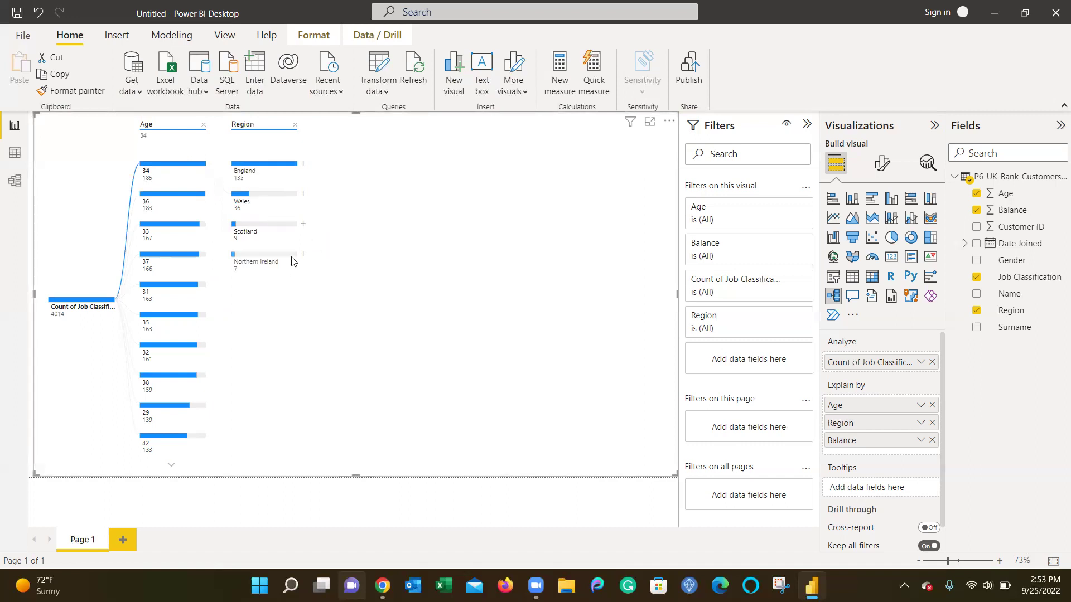
- Split the England node under the Age 34 path by Balance
mouse_move(267, 194)
left_click(303, 165)
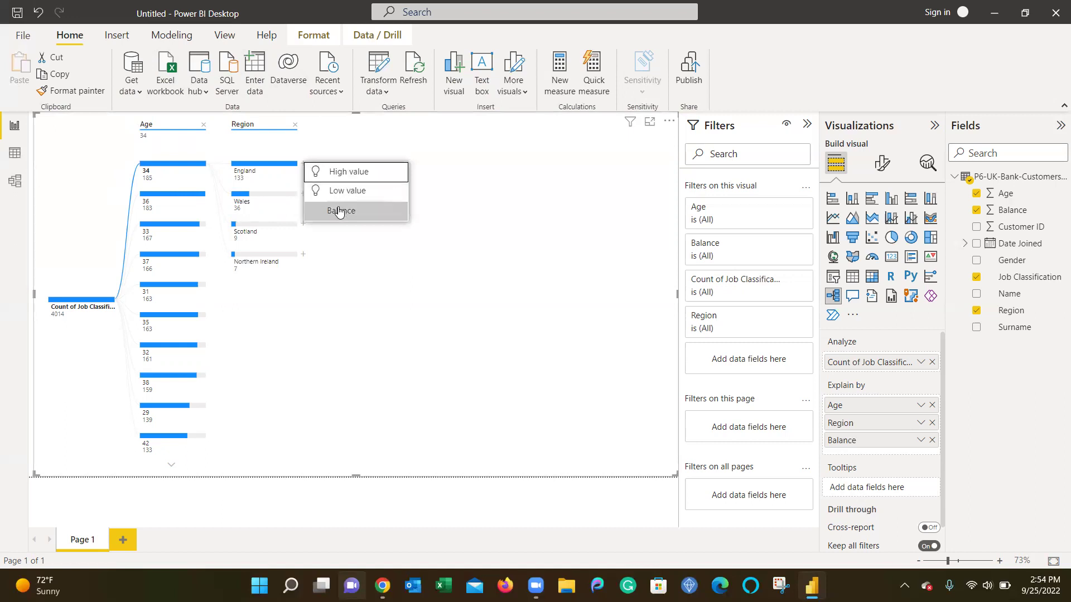
left_click(359, 241)
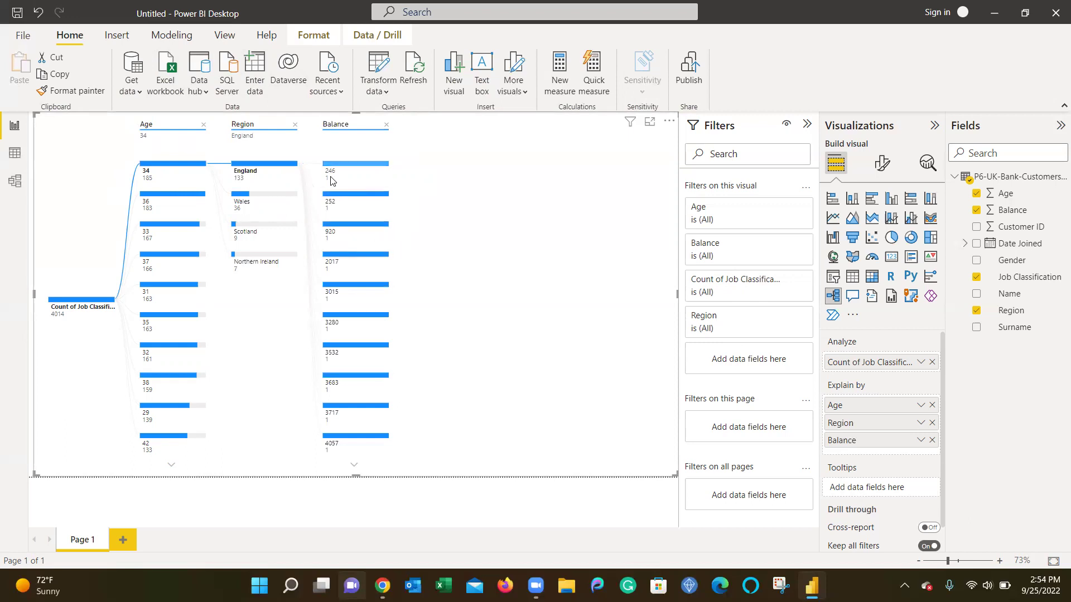
mouse_move(333, 181)
- Remove the Balance level and re-split England with the AI High value split
left_click(385, 125)
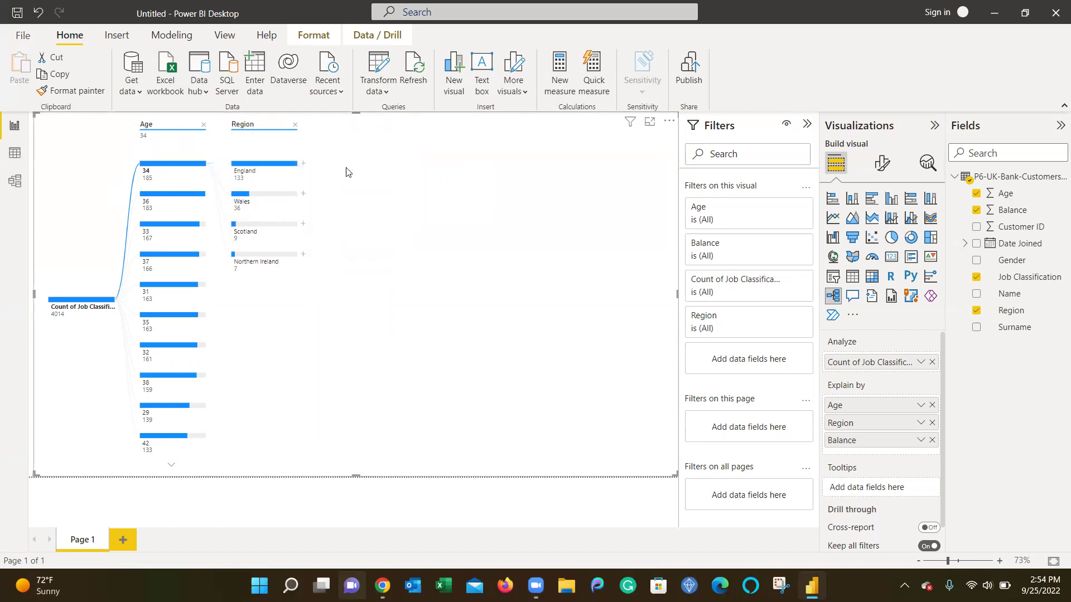
left_click(303, 164)
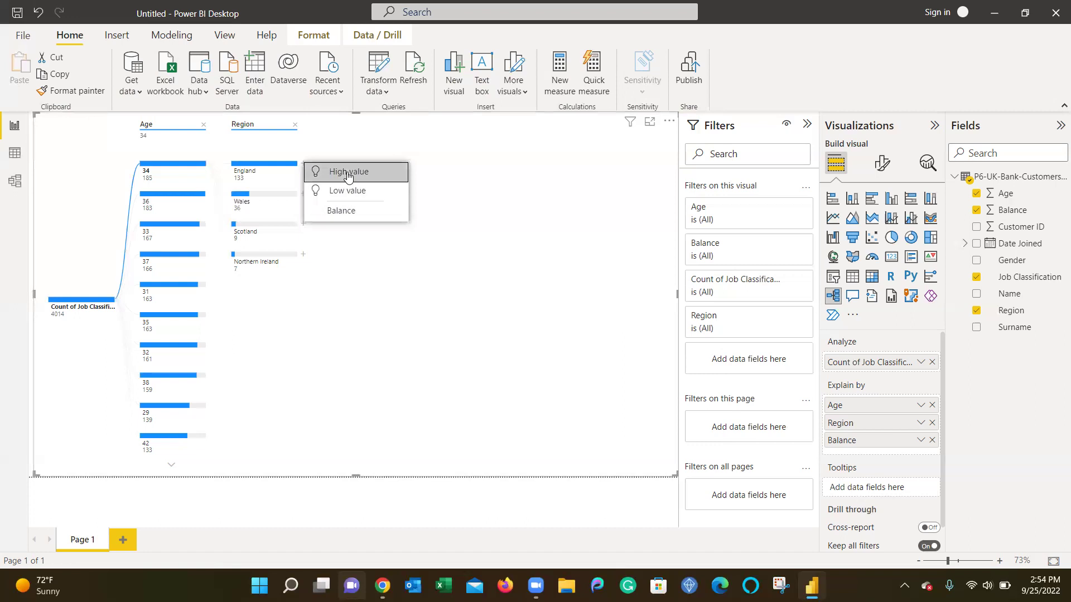
left_click(347, 172)
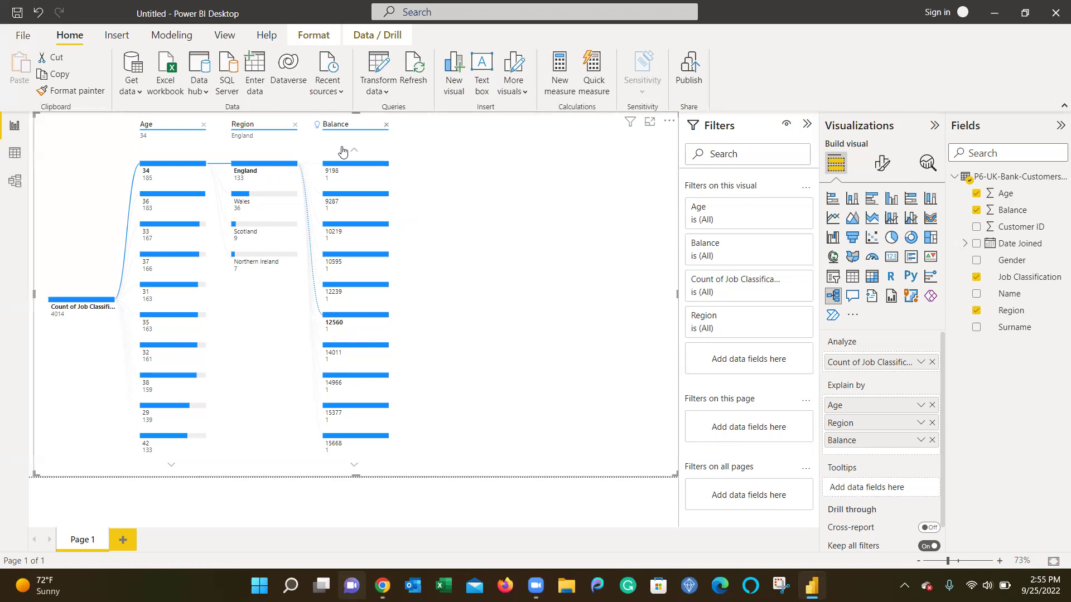
- Remove the Balance and Age levels and split the 4014 total by Region (England 2159, Wales 520)
left_click(295, 125)
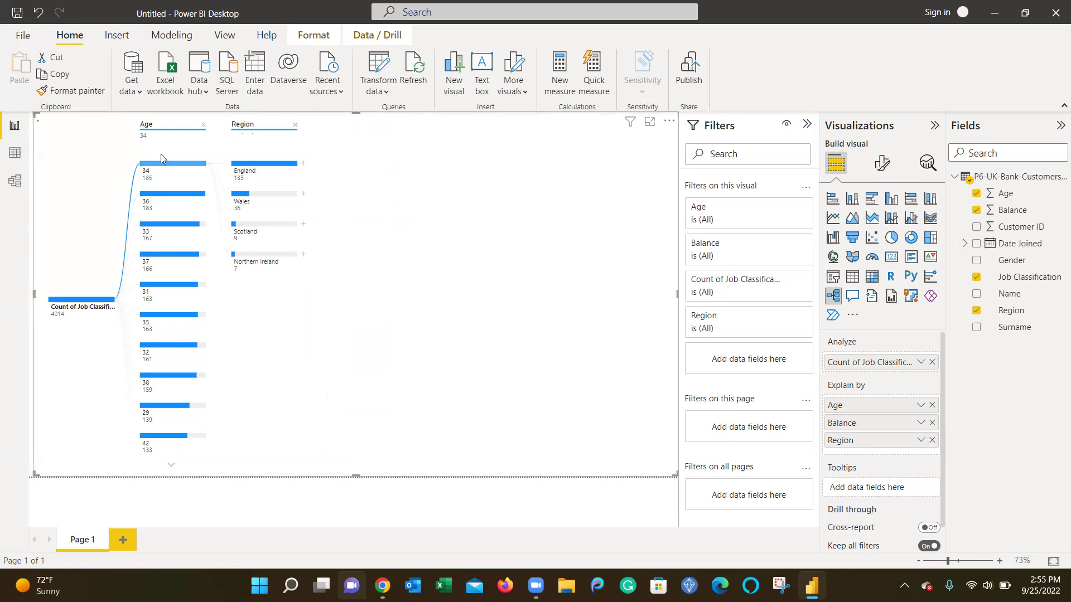
left_click(203, 125)
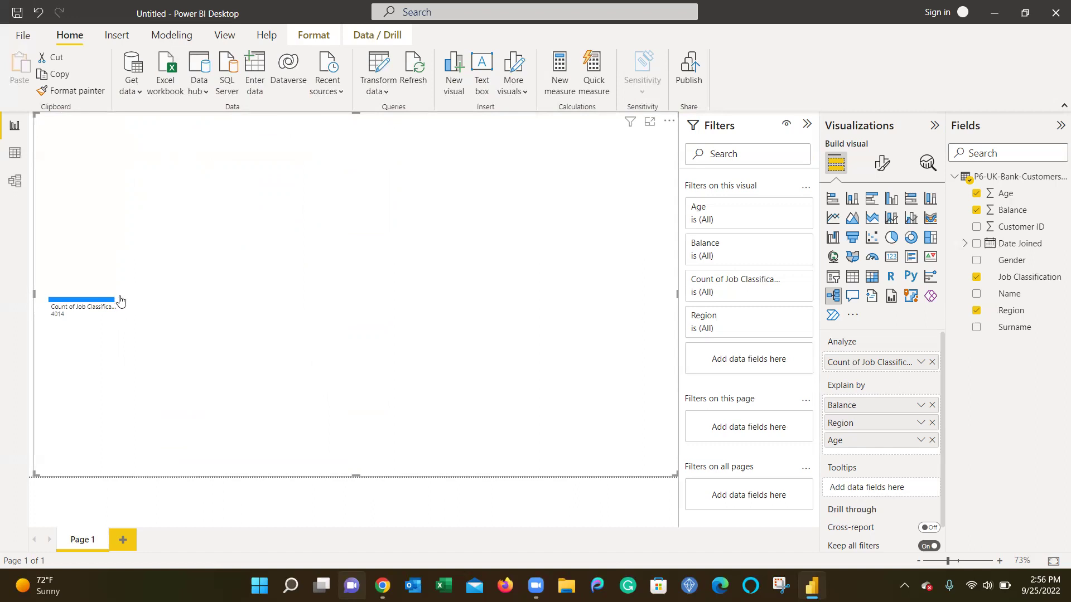
left_click(120, 300)
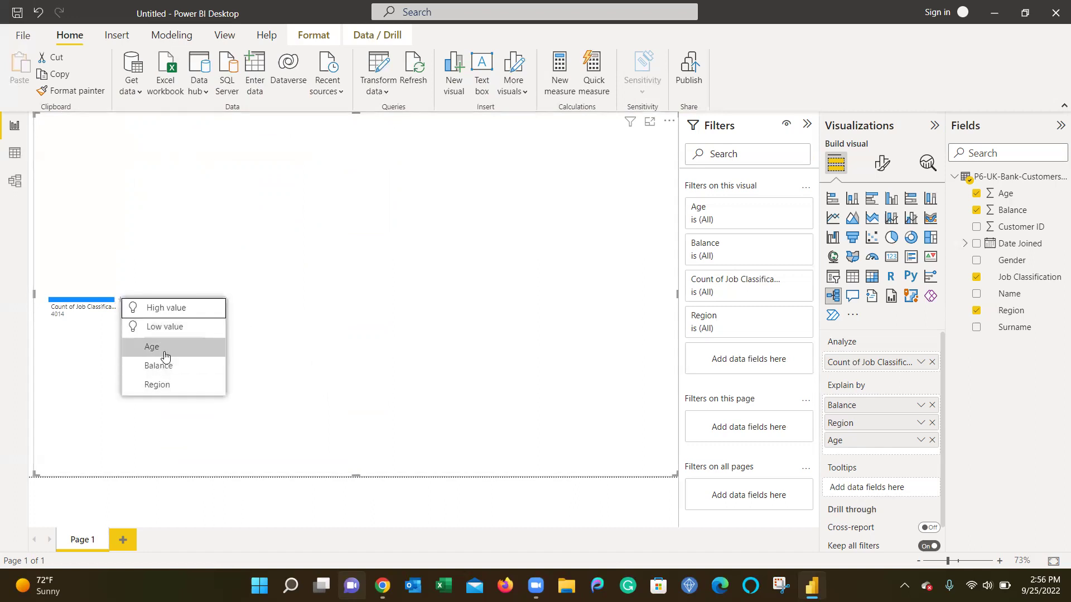
left_click(175, 390)
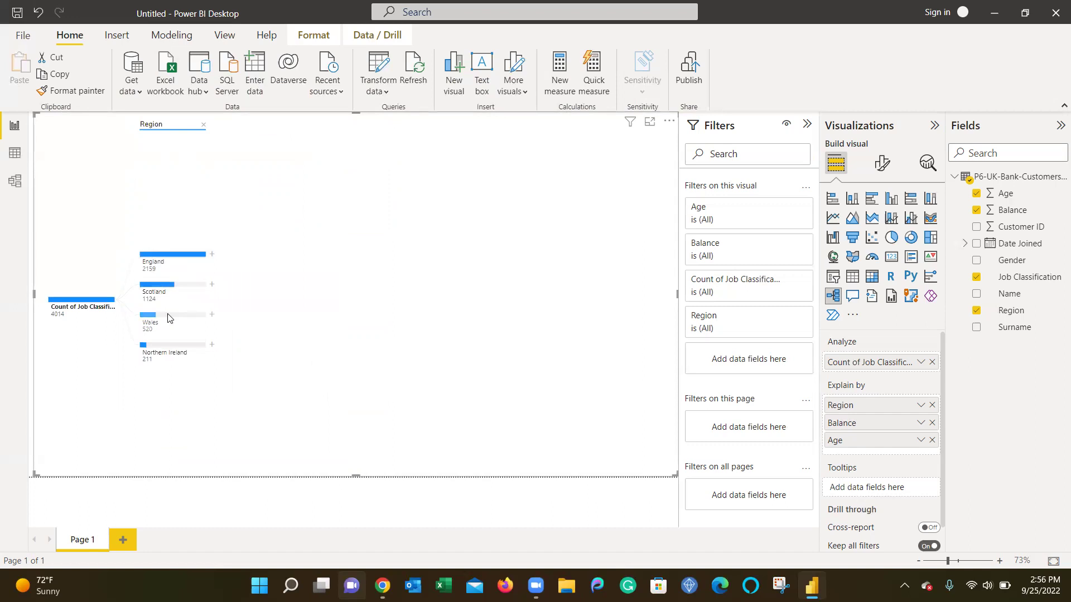
- Split the Wales branch (520) by Age, led by age 34 at 36 and 33 at 35
left_click(212, 316)
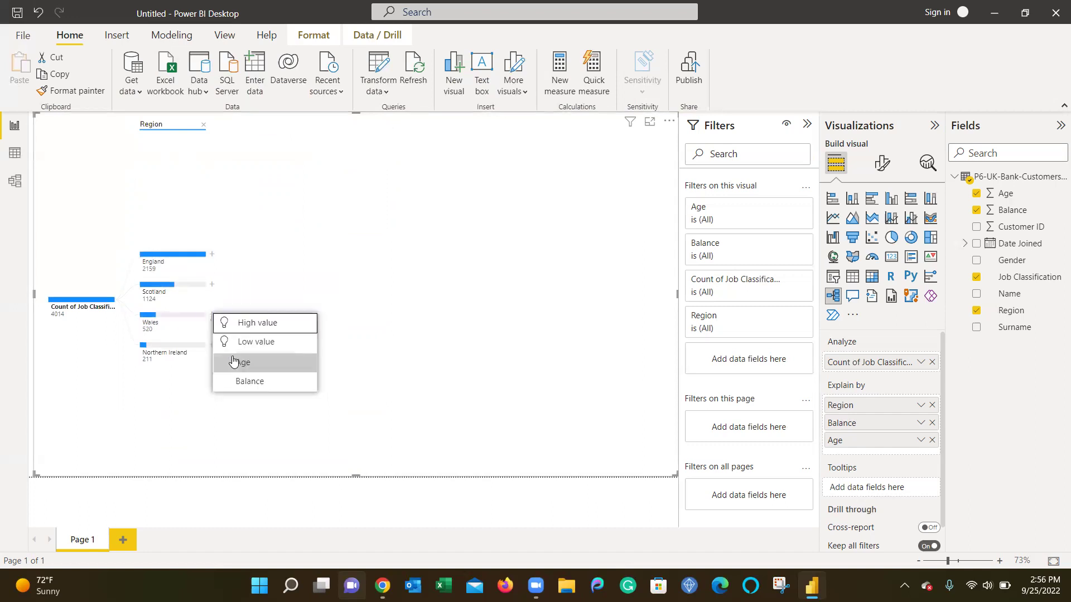
left_click(243, 364)
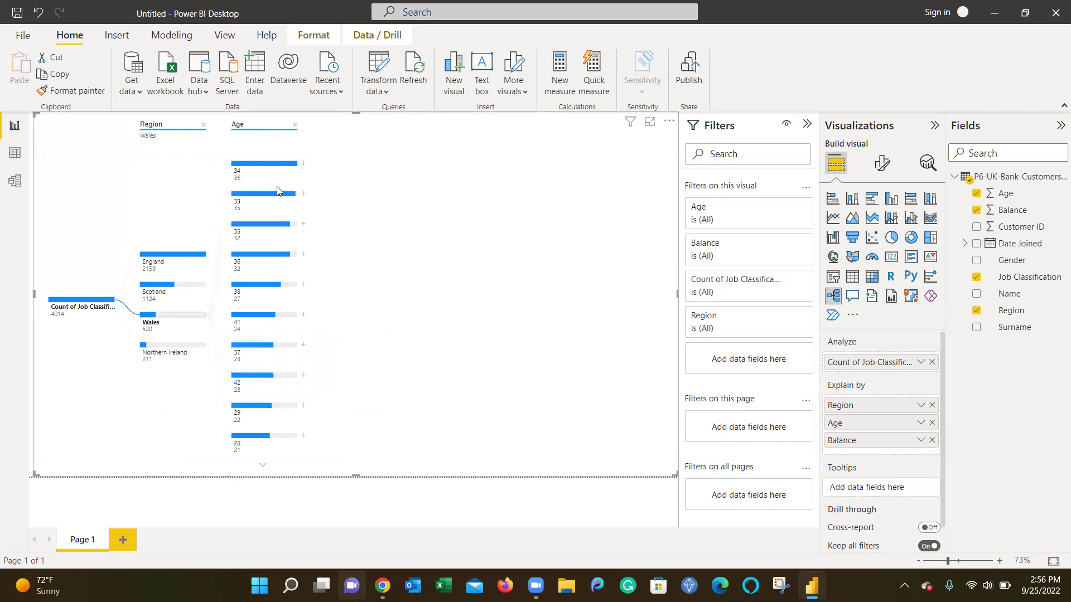
mouse_move(267, 164)
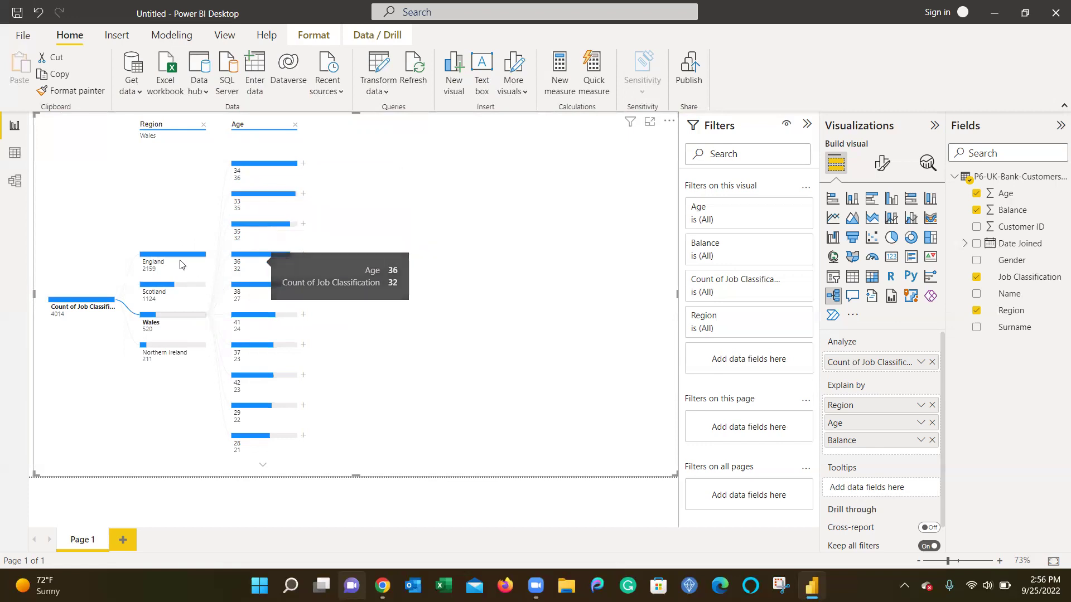
mouse_move(256, 202)
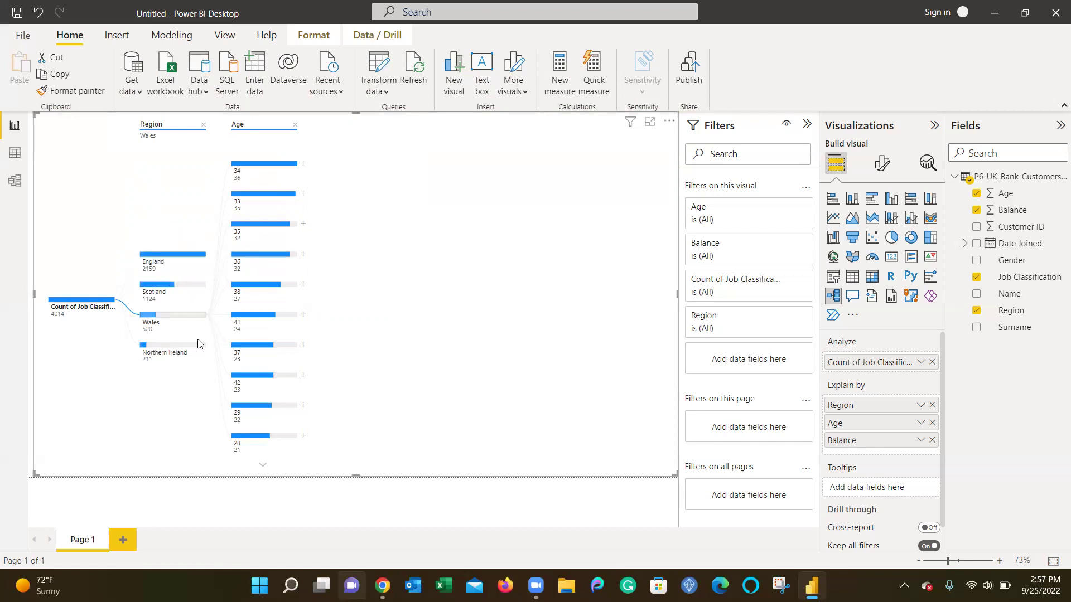
- Replace the manual Balance split under Age 34 with an AI Low value split, showing balances 1091, 1401, 2873
left_click(305, 166)
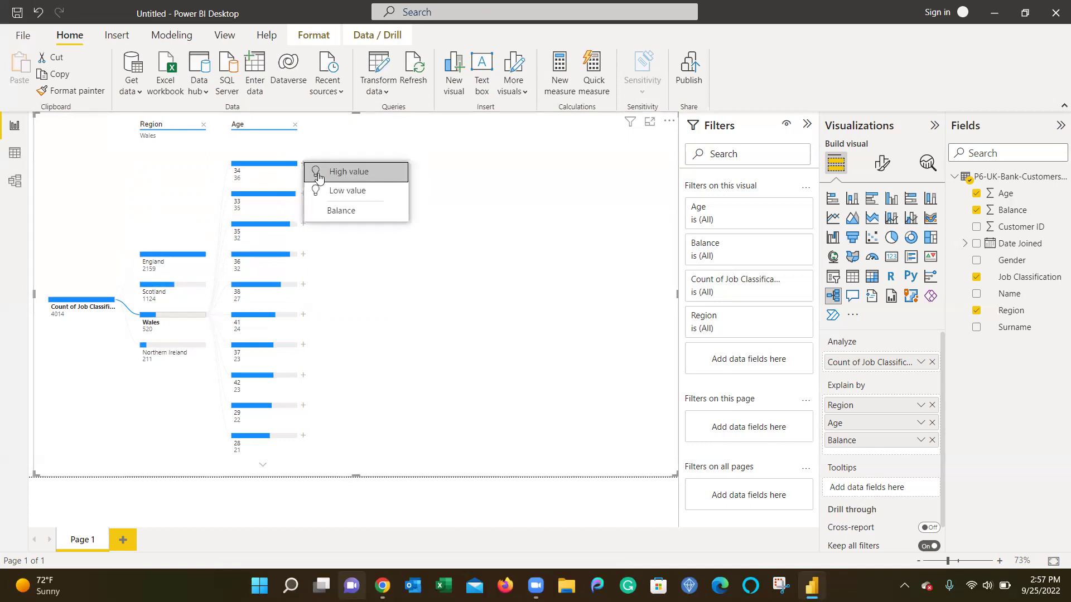
left_click(338, 212)
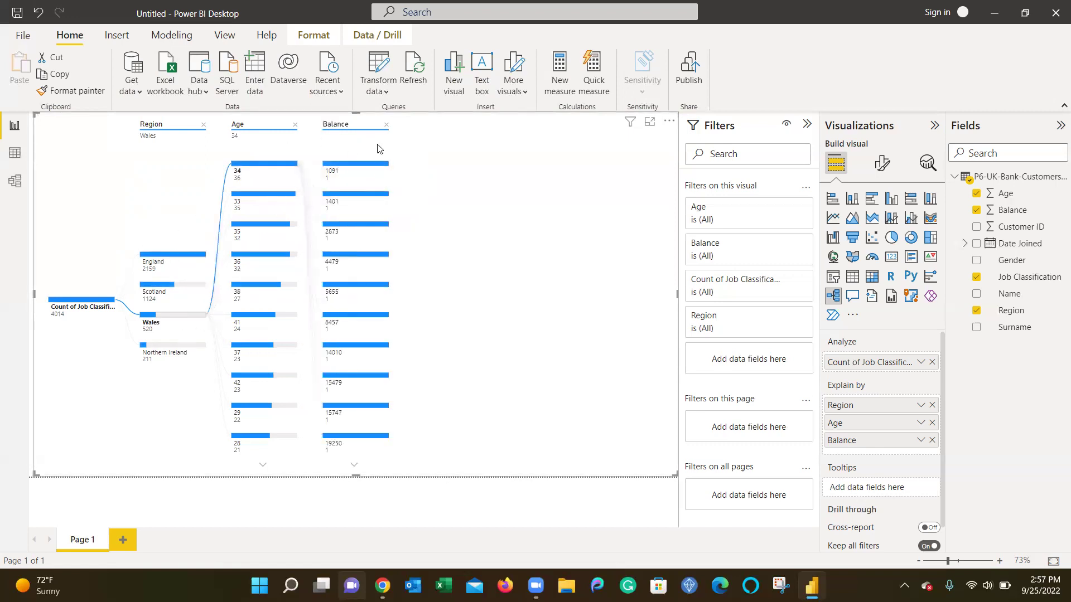
left_click(277, 177)
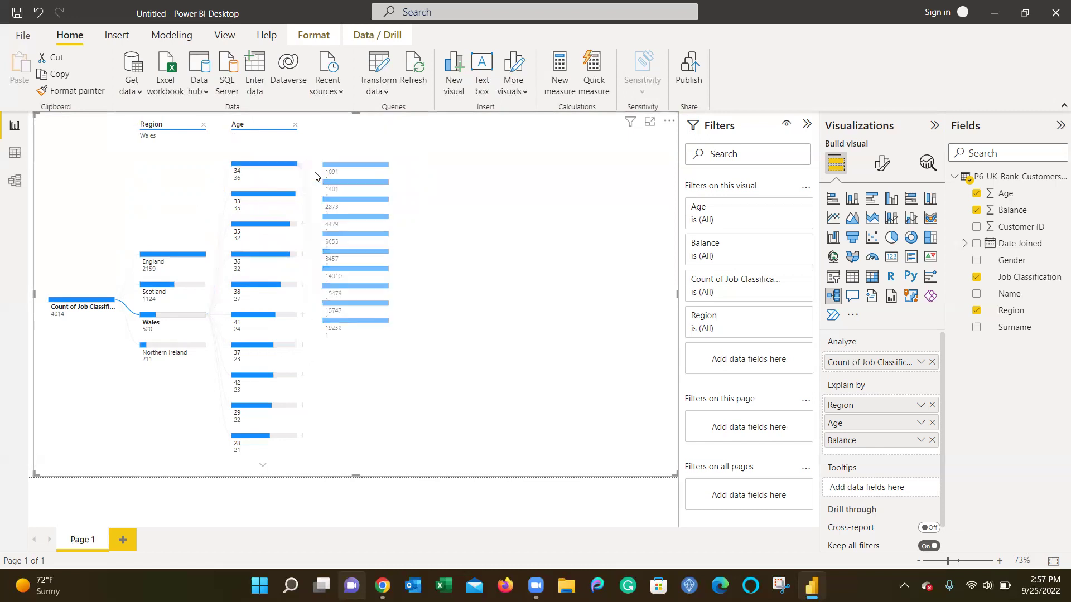
left_click(303, 164)
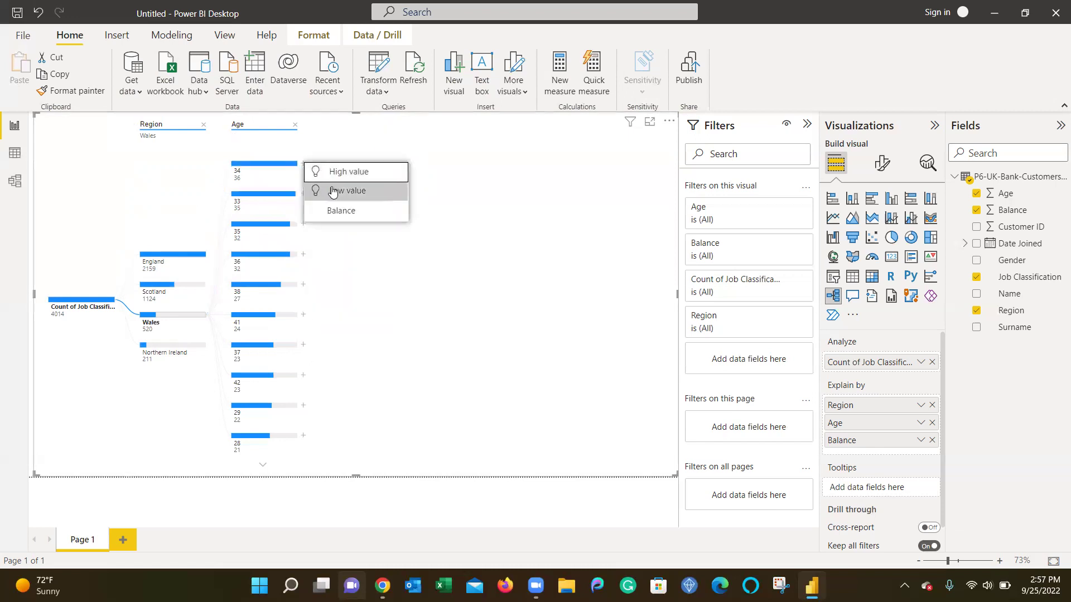
left_click(411, 253)
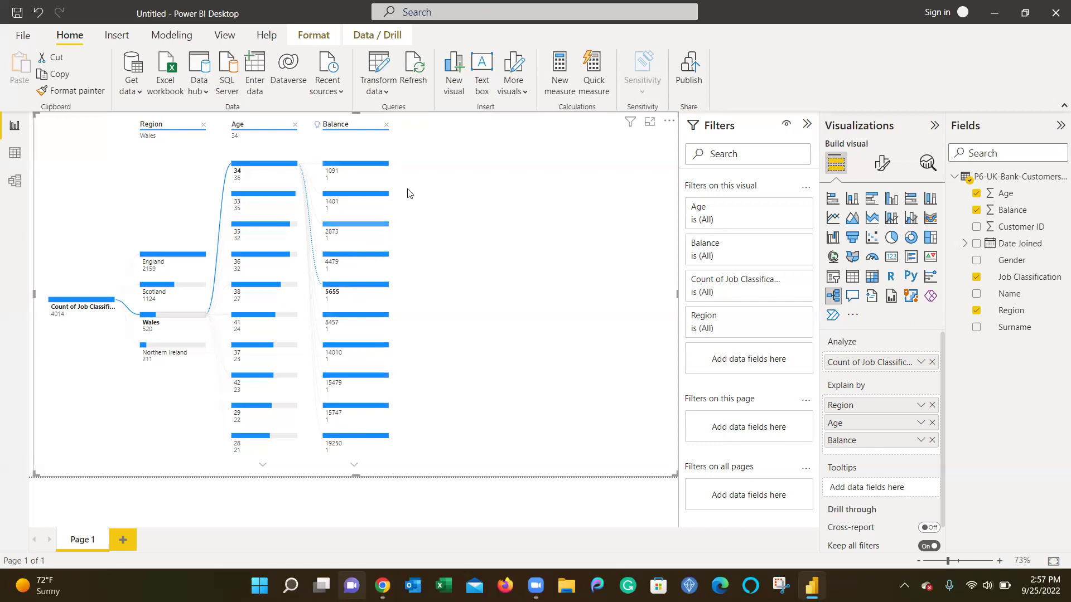
mouse_move(370, 208)
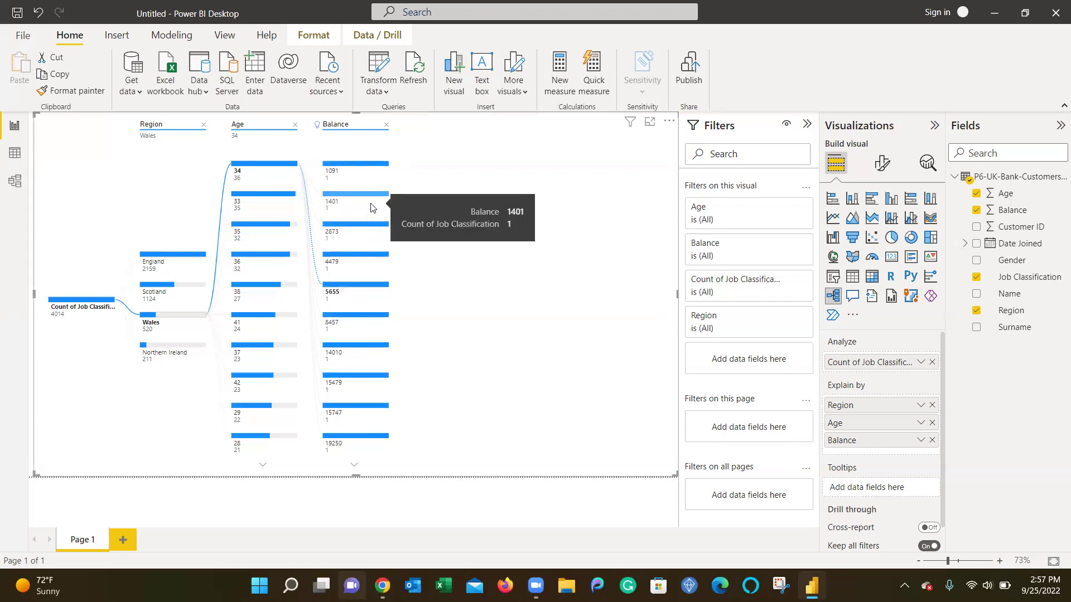